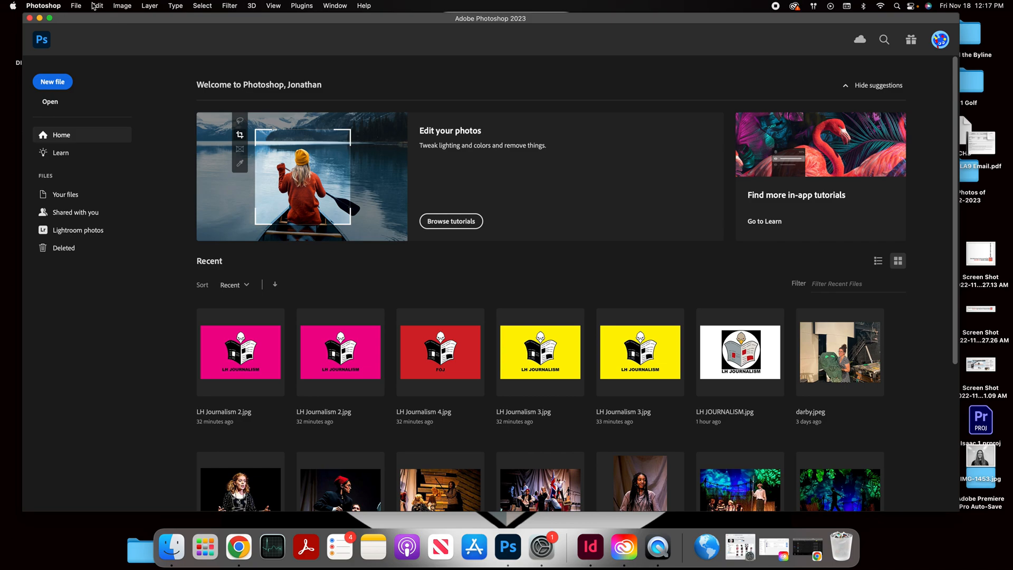
Step: Load LH Journalism 2.jpg, LH Journalism 3.jpg and LH Journalism 4 copy.jpg into one image stack with automatic alignment of the source images
{"action": "left_click", "coordinate": [79, 7]}
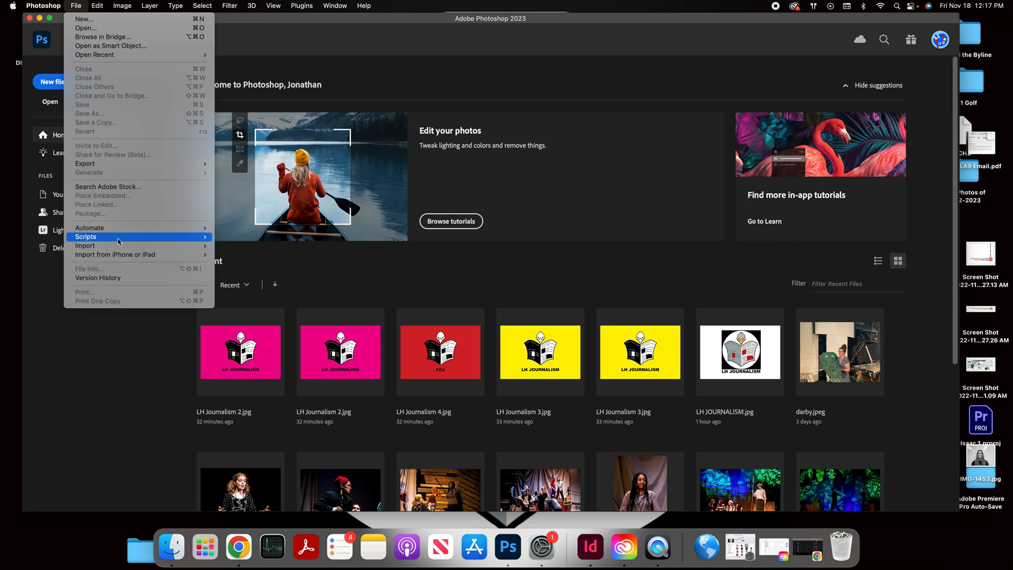
{"action": "mouse_move", "coordinate": [125, 238]}
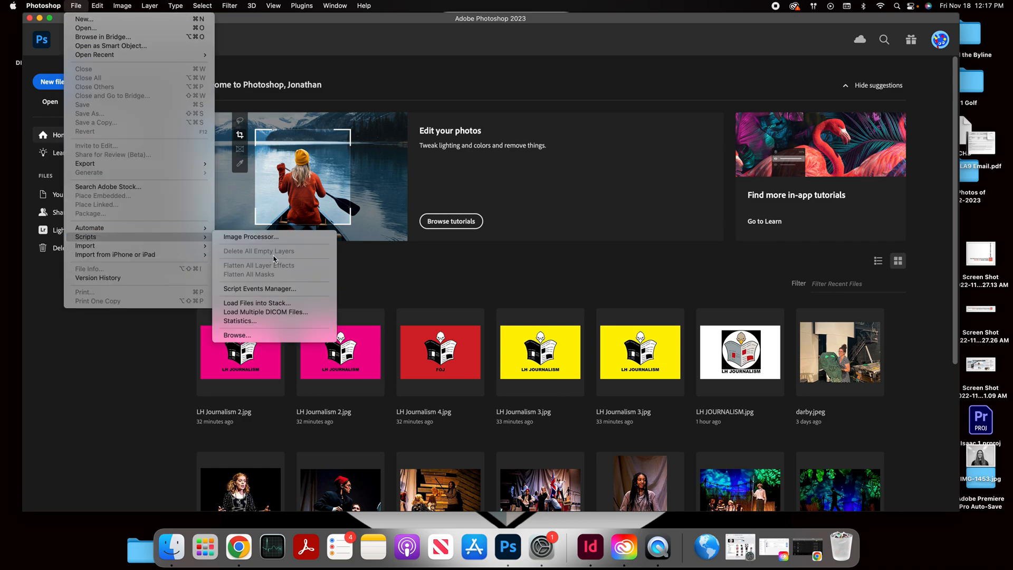
{"action": "left_click", "coordinate": [274, 304]}
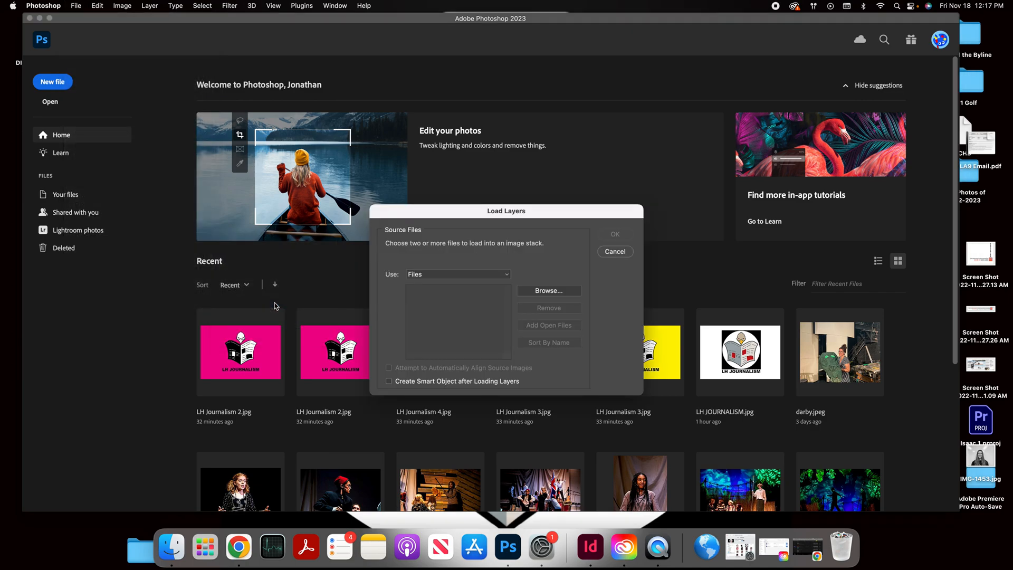
{"action": "left_click", "coordinate": [577, 291]}
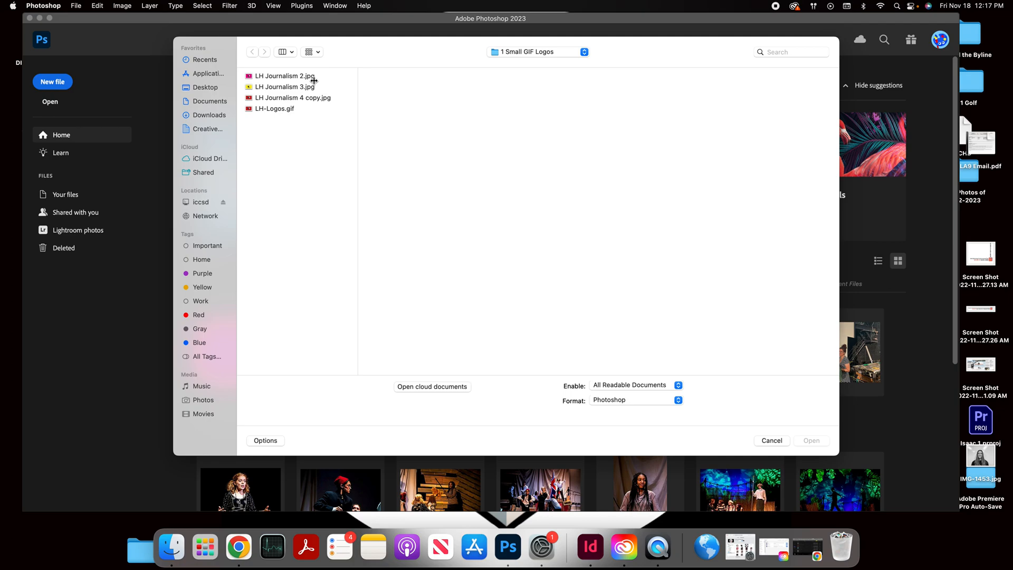
{"action": "left_click", "coordinate": [305, 76]}
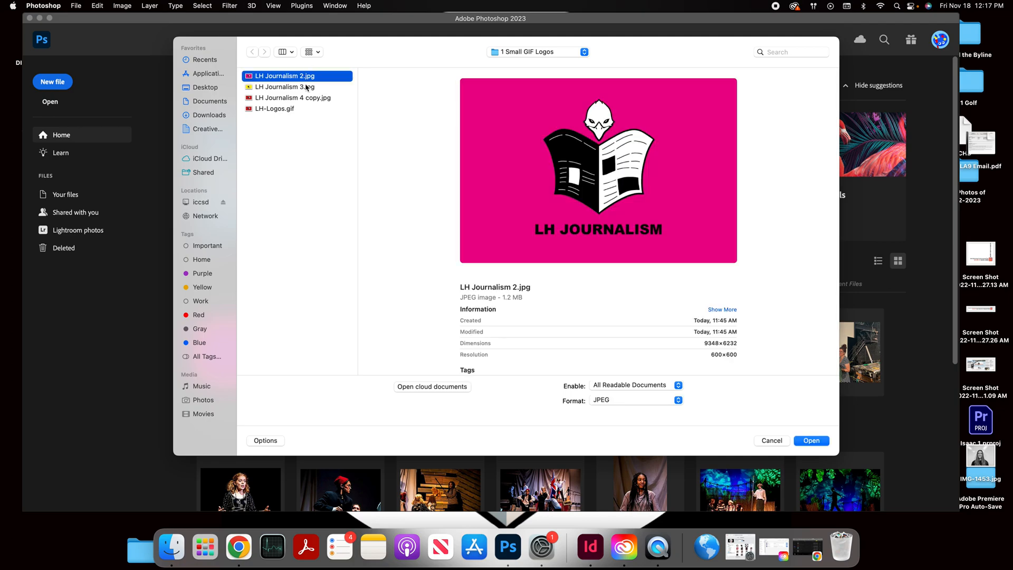
{"action": "left_click", "coordinate": [309, 99], "text": "shift"}
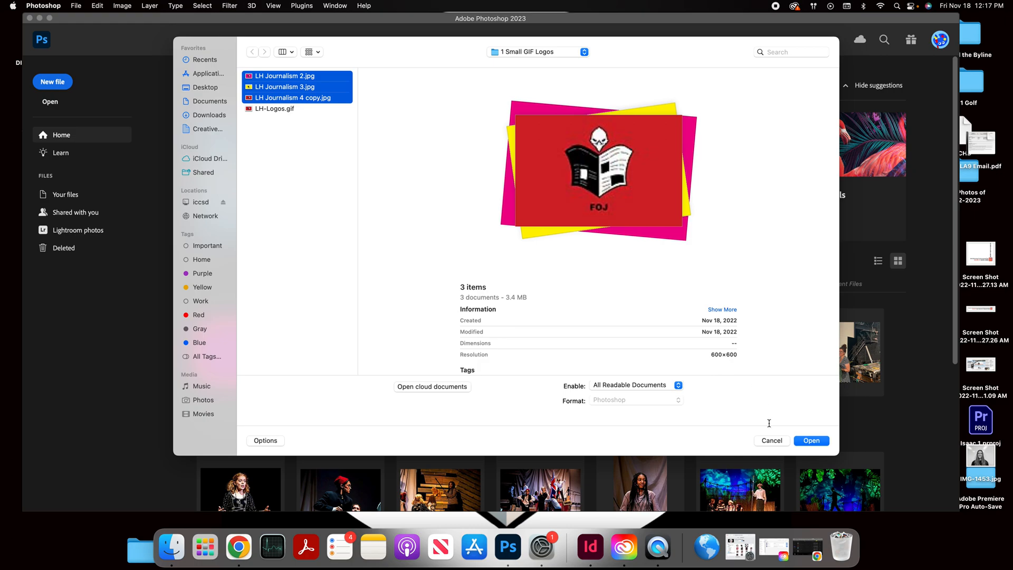
{"action": "left_click", "coordinate": [823, 441]}
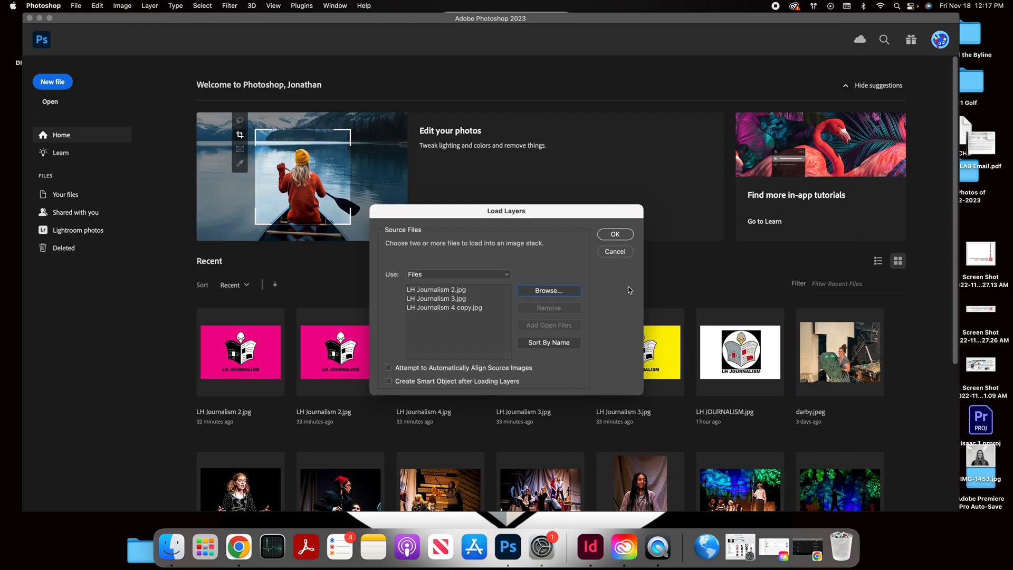
{"action": "left_click", "coordinate": [389, 369]}
{"action": "left_click", "coordinate": [615, 238]}
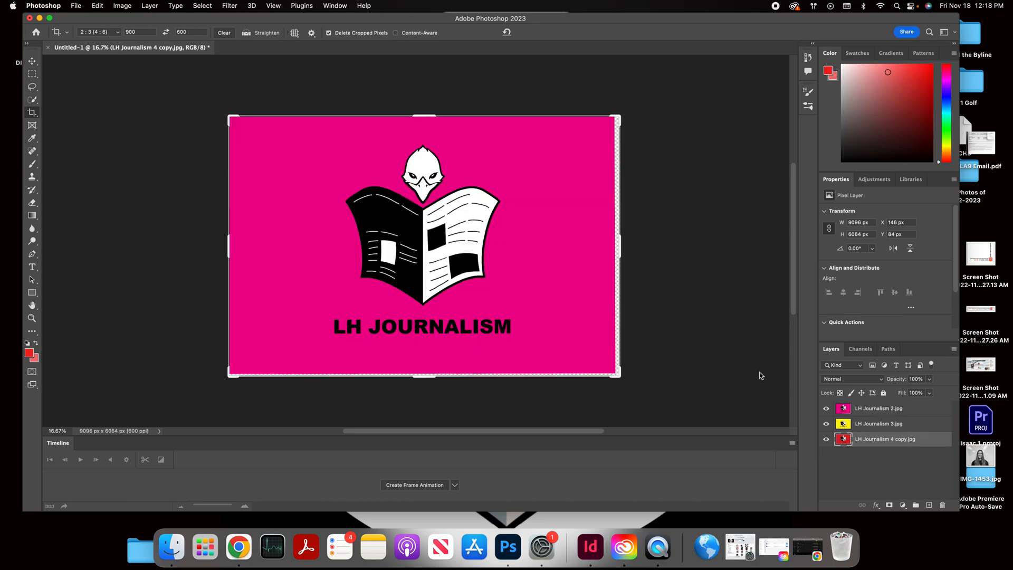
Step: Check that the Timeline is enabled and create a frame animation from the stacked logo document
{"action": "left_click", "coordinate": [344, 6]}
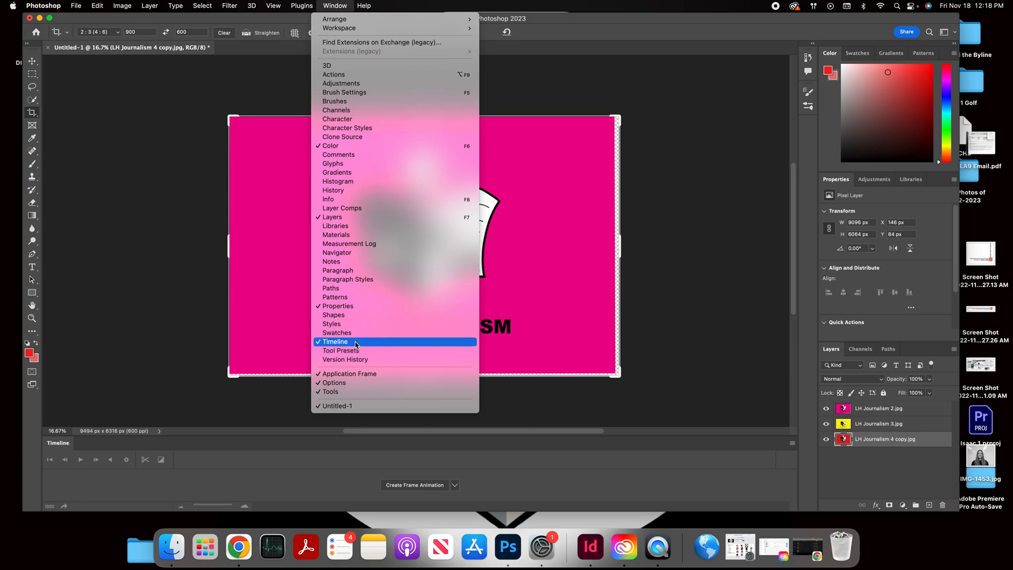
{"action": "left_click", "coordinate": [338, 4]}
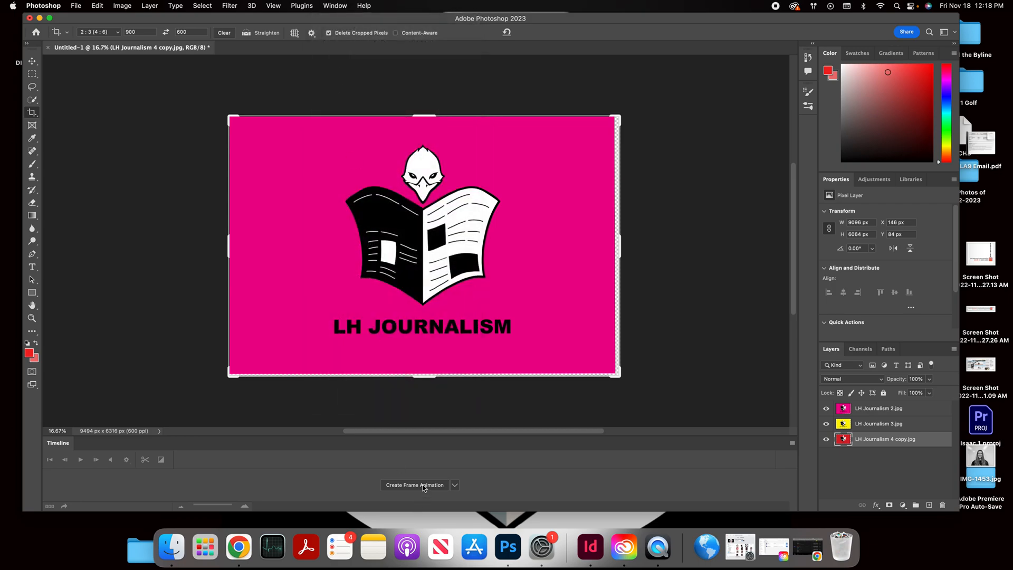
{"action": "left_click", "coordinate": [455, 486]}
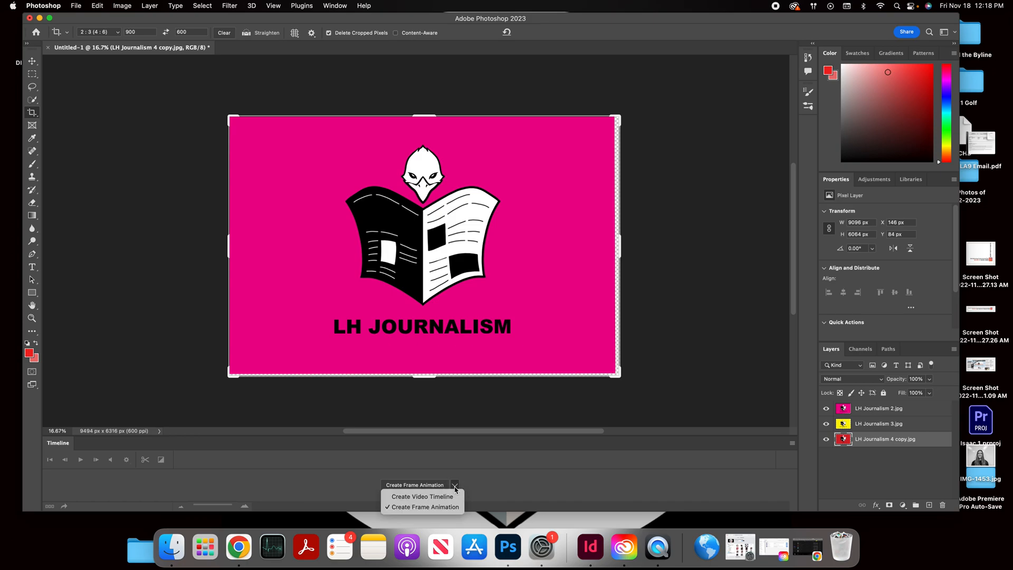
{"action": "left_click", "coordinate": [455, 488]}
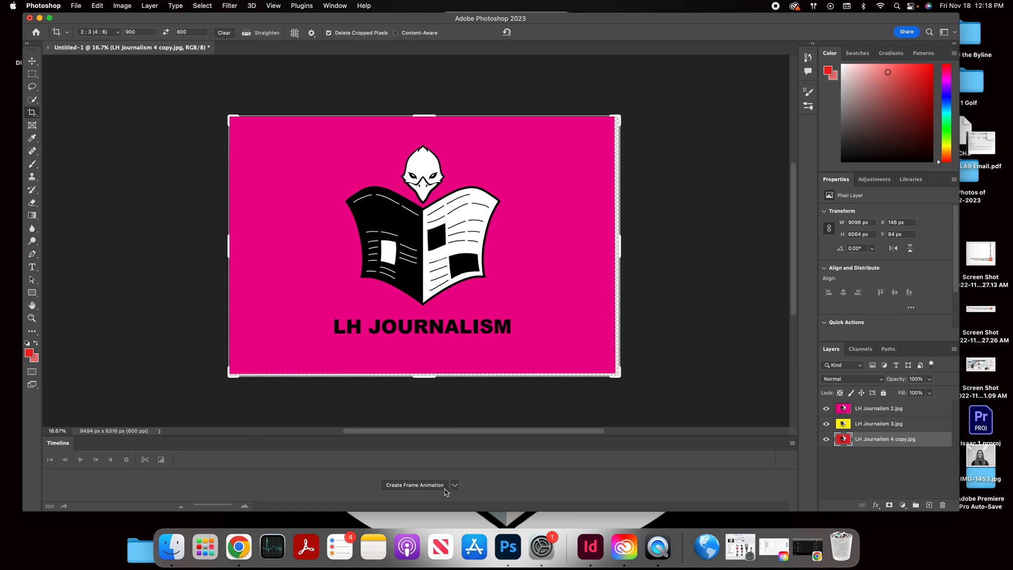
{"action": "left_click", "coordinate": [435, 487]}
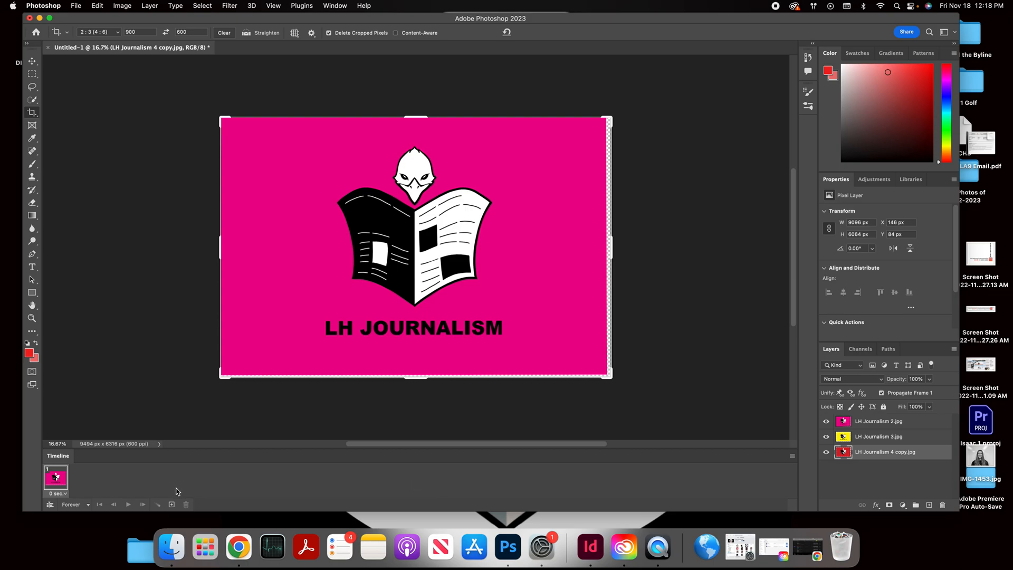
Step: Enable creating a new layer for each new frame, and make animation frames from the logo layers
{"action": "left_click", "coordinate": [793, 457]}
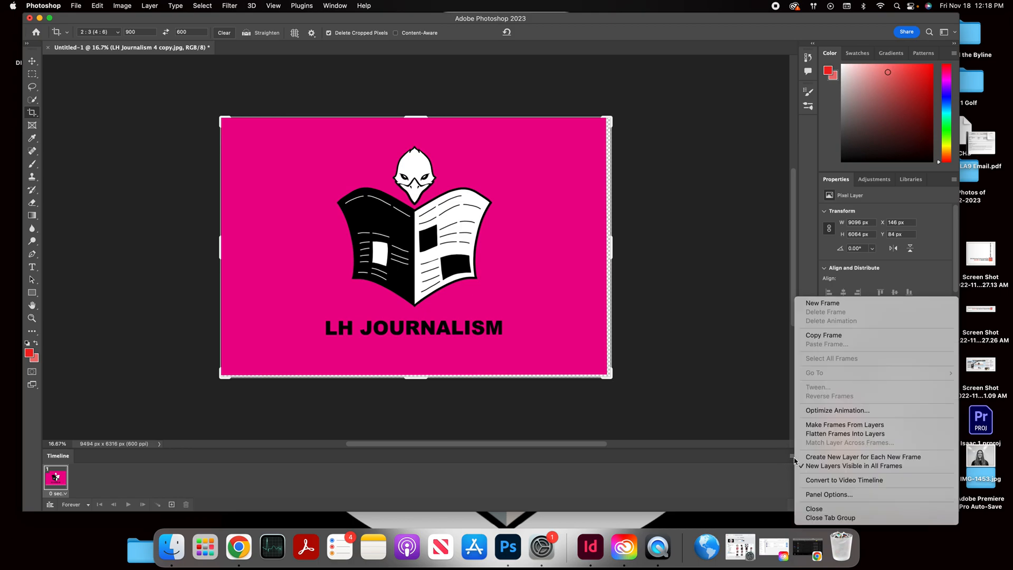
{"action": "left_click", "coordinate": [829, 458]}
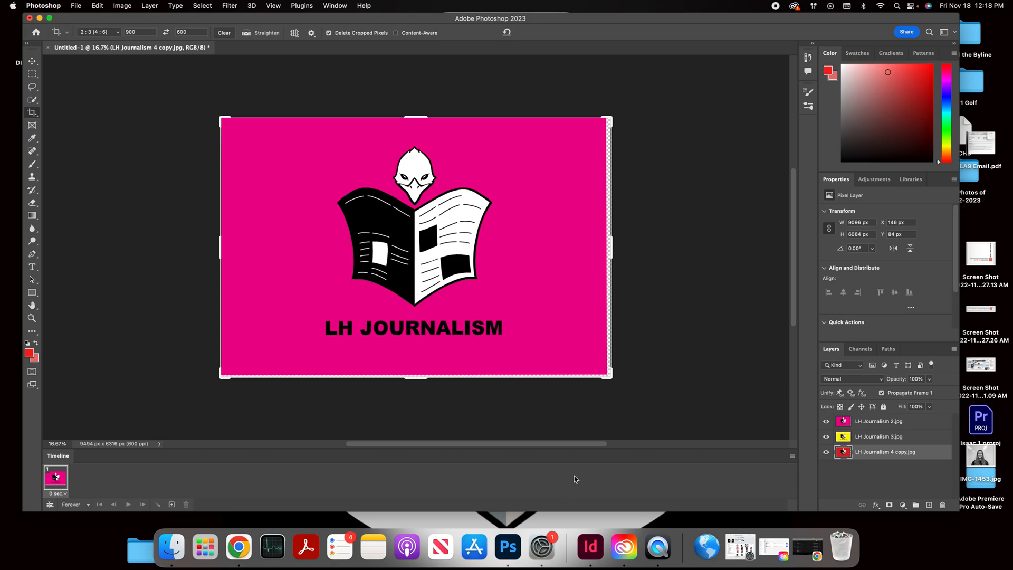
{"action": "left_click", "coordinate": [793, 457]}
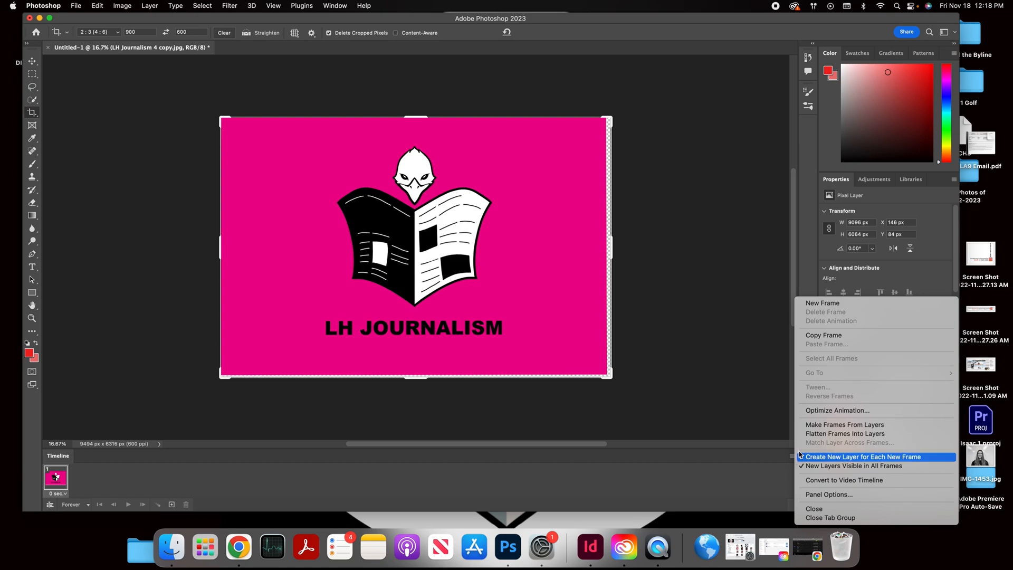
{"action": "left_click", "coordinate": [815, 425]}
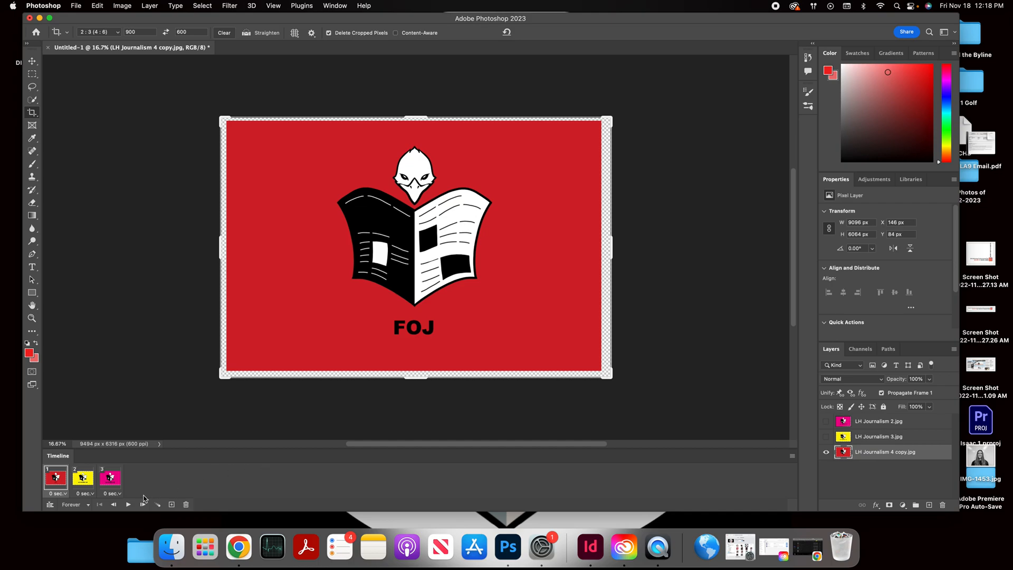
Step: Set the delay of all three frames to 0.5 seconds, and play the animation as a preview
{"action": "left_click", "coordinate": [63, 493]}
{"action": "left_click", "coordinate": [65, 428]}
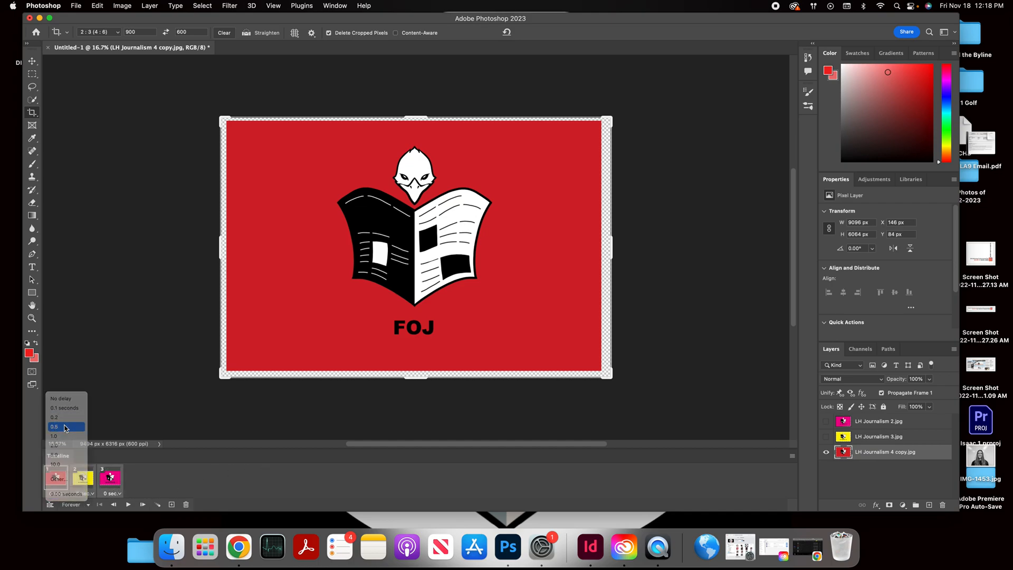
{"action": "left_click", "coordinate": [128, 505]}
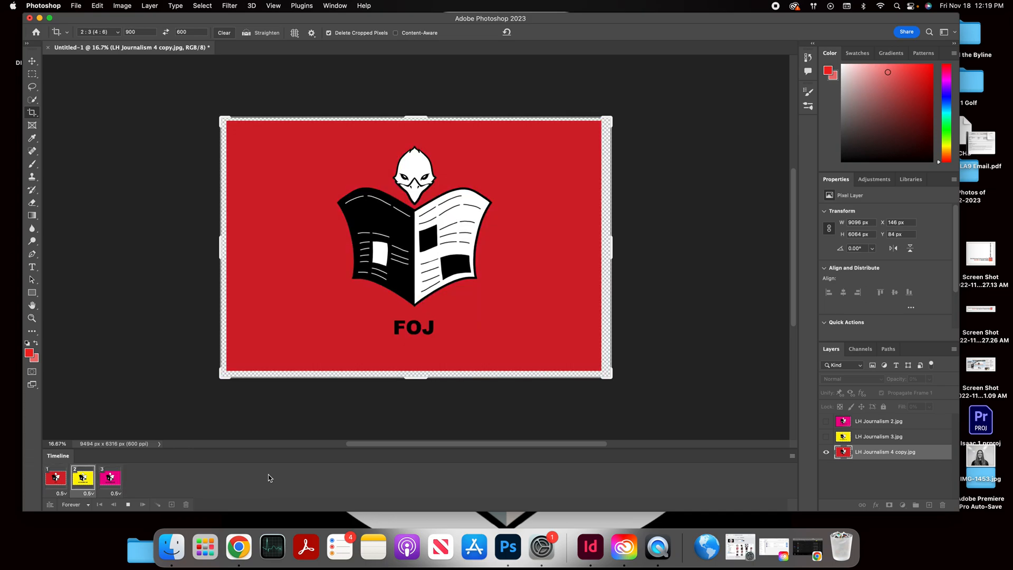
{"action": "left_click", "coordinate": [129, 505]}
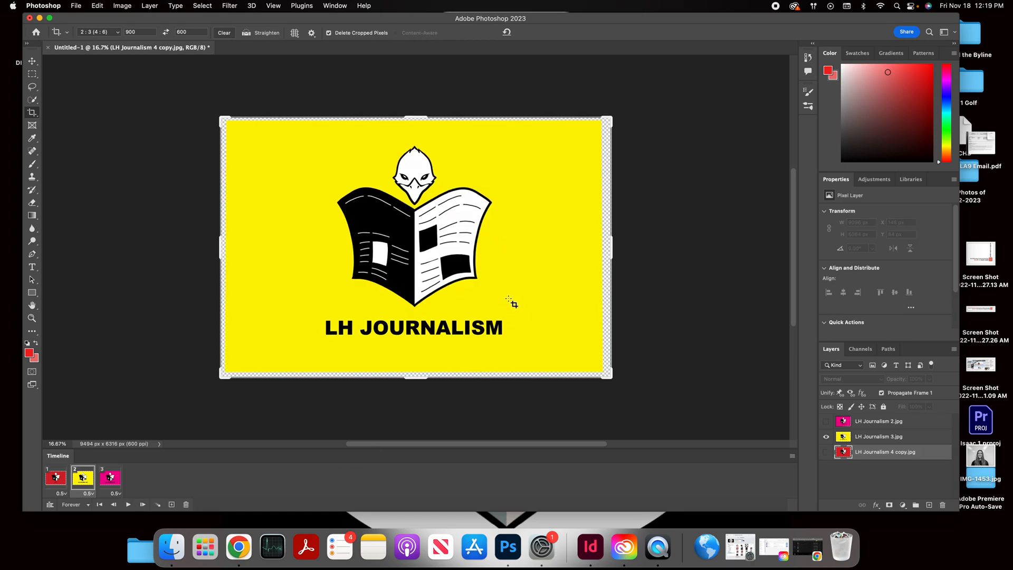
Step: Start a Save for Web (Legacy) export of the animation and show the original version in its preview
{"action": "left_click", "coordinate": [77, 5]}
{"action": "mouse_move", "coordinate": [109, 238]}
{"action": "mouse_move", "coordinate": [180, 164]}
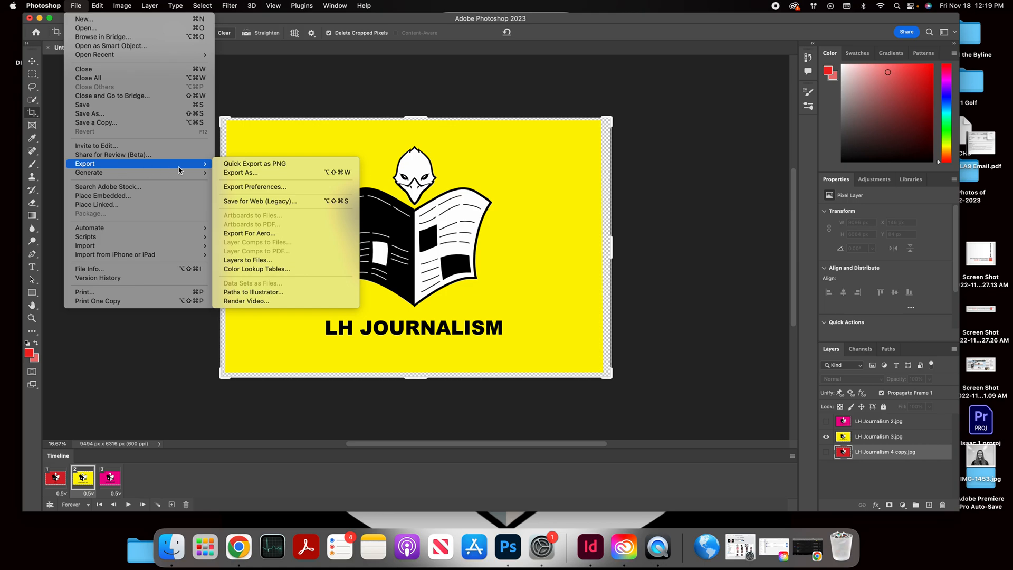
{"action": "left_click", "coordinate": [243, 201]}
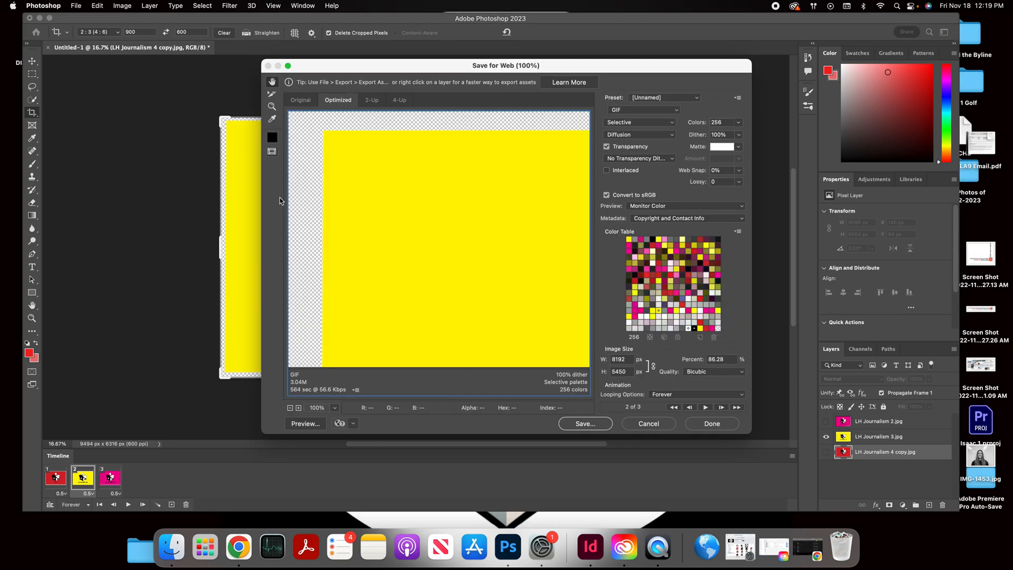
{"action": "left_click", "coordinate": [301, 102]}
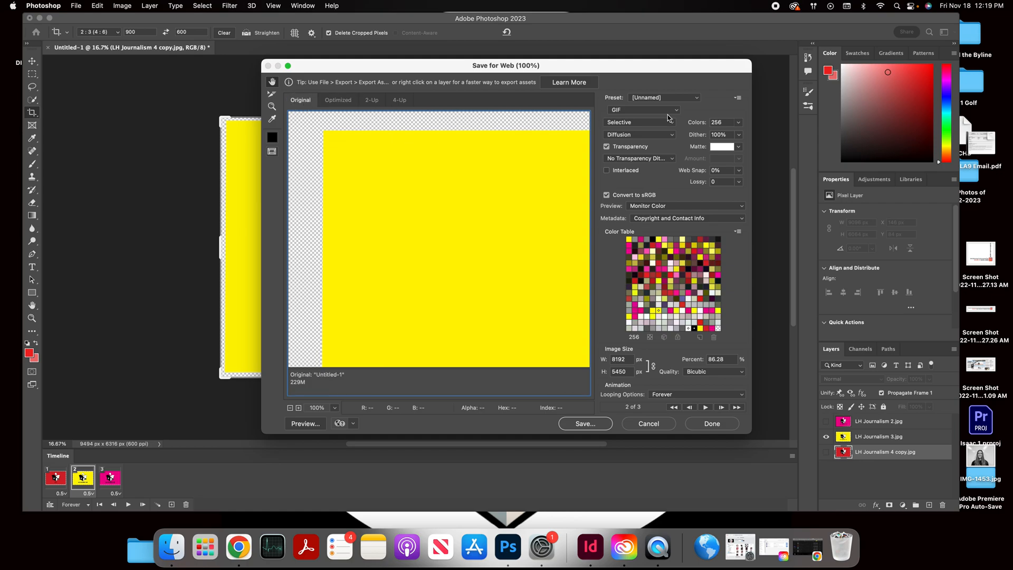
Step: Try to save the animation as LH 2nd Tri Logos.gif in the 1 Small GIF Logos folder, and cancel the export
{"action": "left_click", "coordinate": [598, 425]}
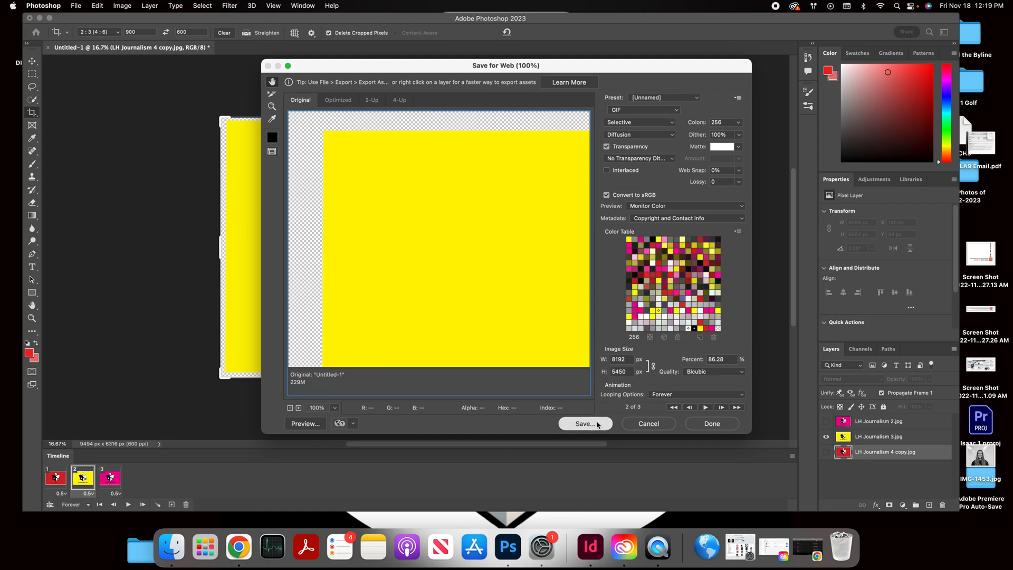
{"action": "left_click_drag", "start_coordinate": [180, 220], "coordinate": [224, 171]}
{"action": "left_click", "coordinate": [250, 171]}
{"action": "type", "text": "LH 2nd Tri Logos"}
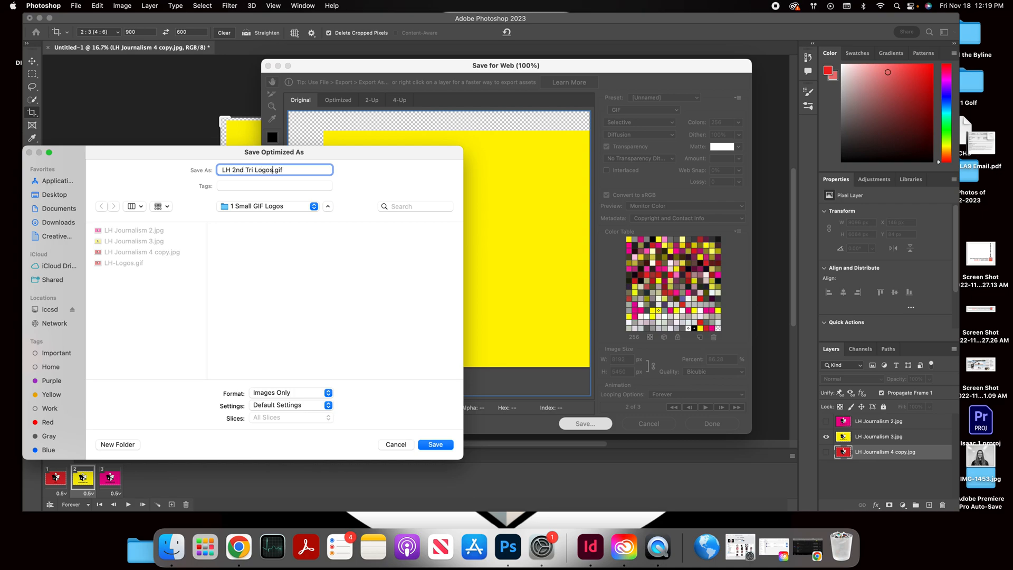
{"action": "left_click", "coordinate": [447, 445]}
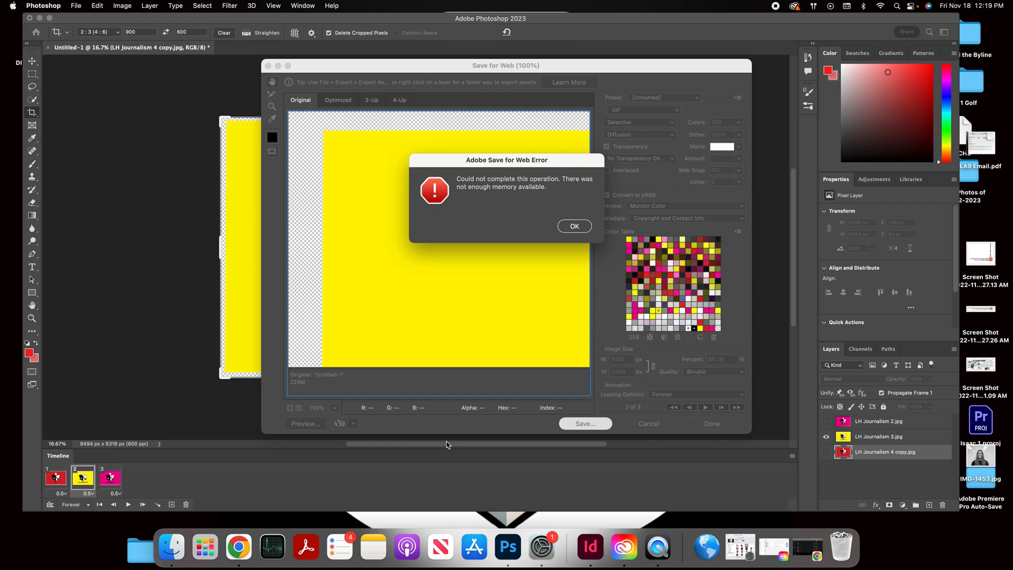
{"action": "left_click", "coordinate": [575, 226]}
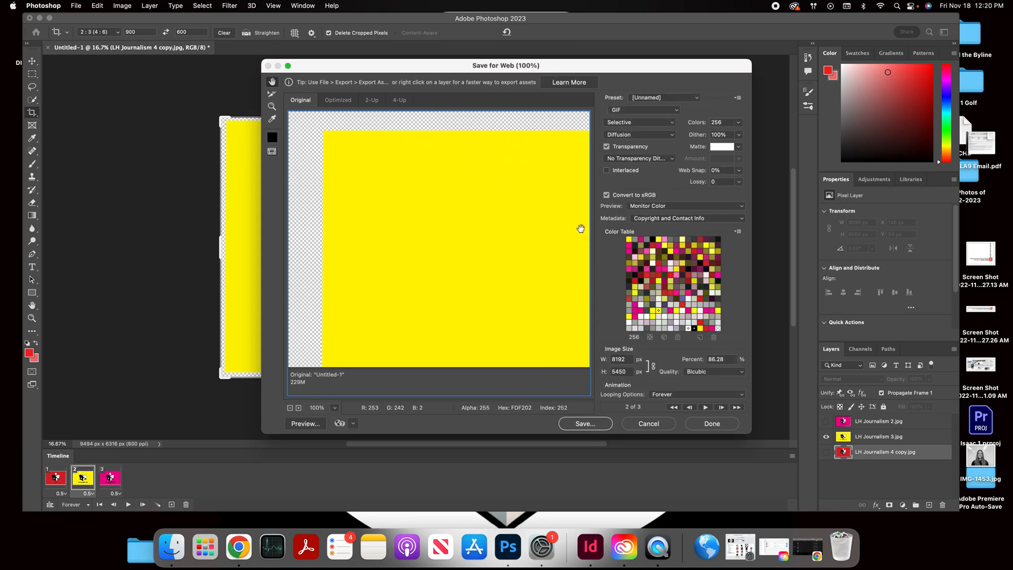
{"action": "left_click", "coordinate": [657, 426]}
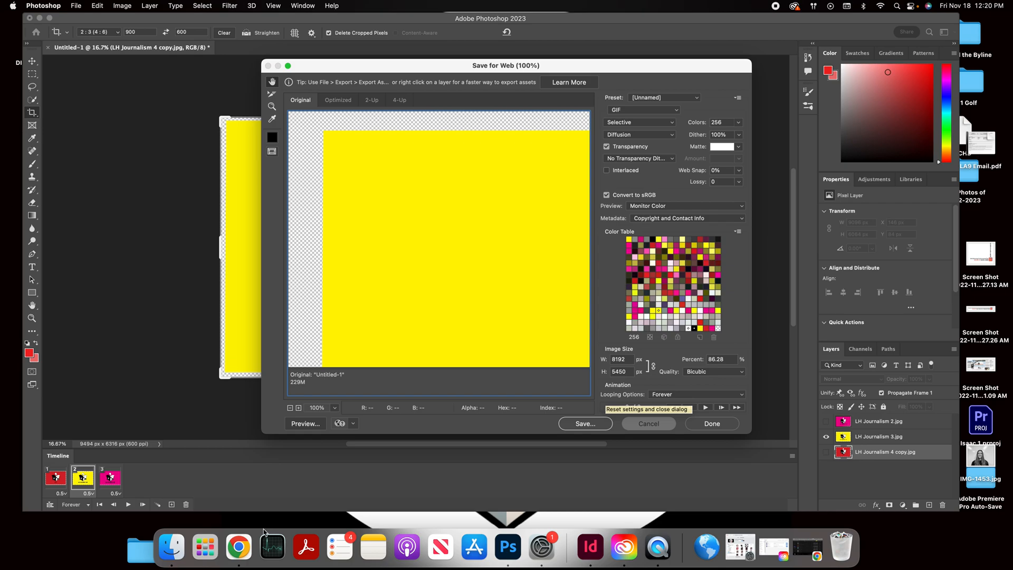
Step: Switch to Finder and preview LH-Logos.gif from the 1 Small GIF Logos folder on the Desktop in an enlarged window
{"action": "left_click", "coordinate": [177, 546]}
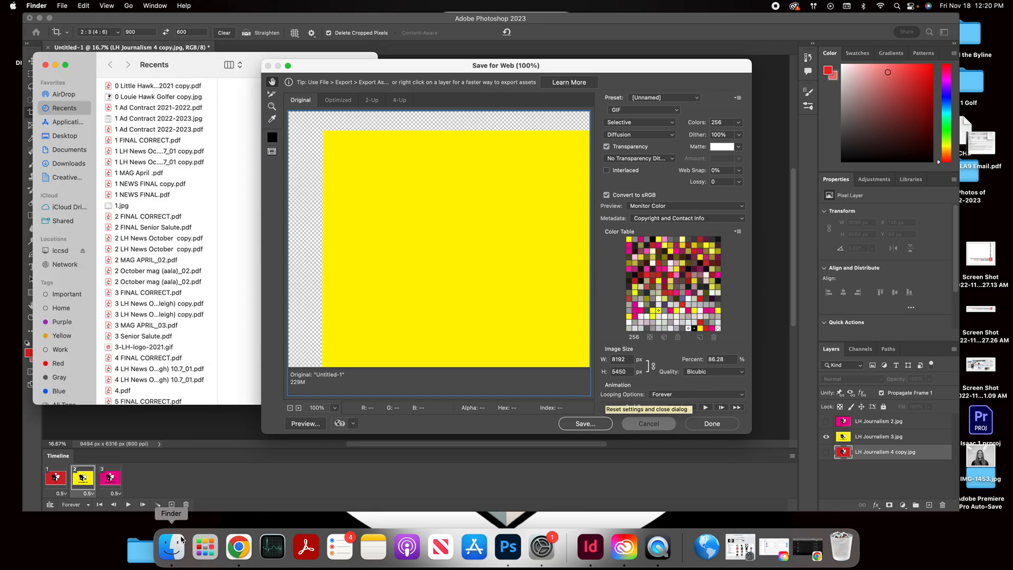
{"action": "left_click_drag", "start_coordinate": [346, 62], "coordinate": [667, 344]}
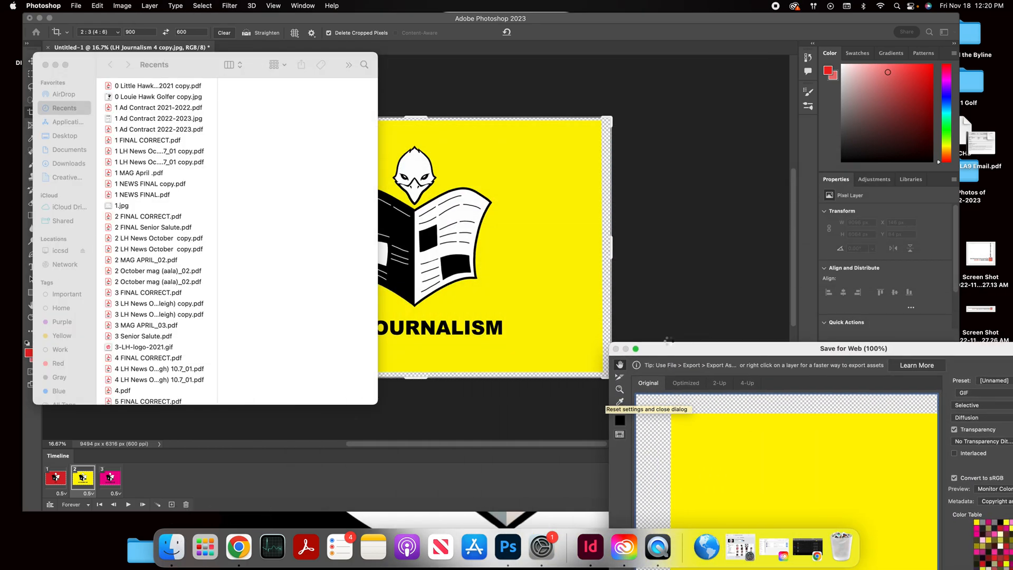
{"action": "left_click", "coordinate": [68, 139]}
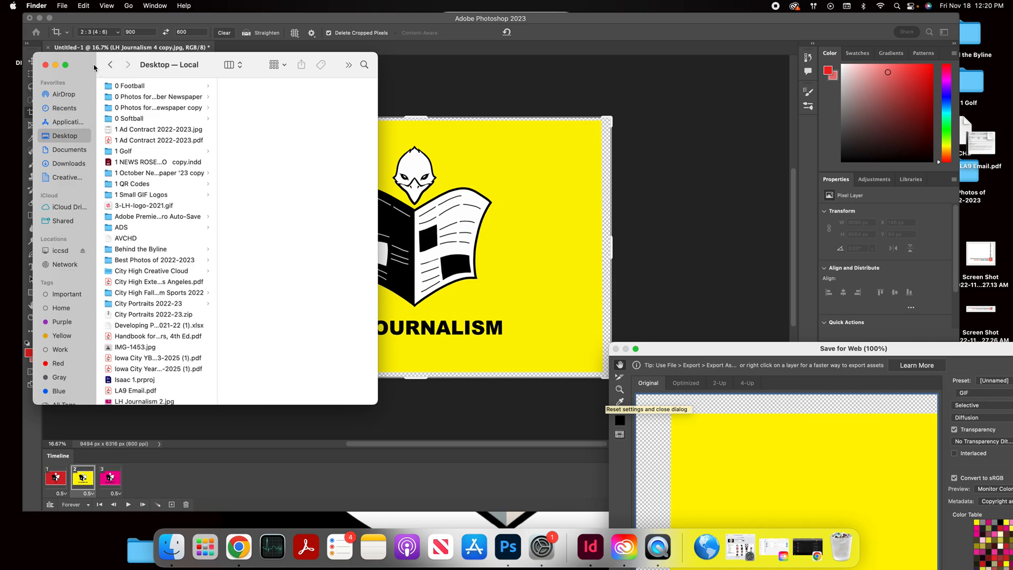
{"action": "scroll", "coordinate": [143, 195], "scroll_direction": "down", "scroll_amount": 10}
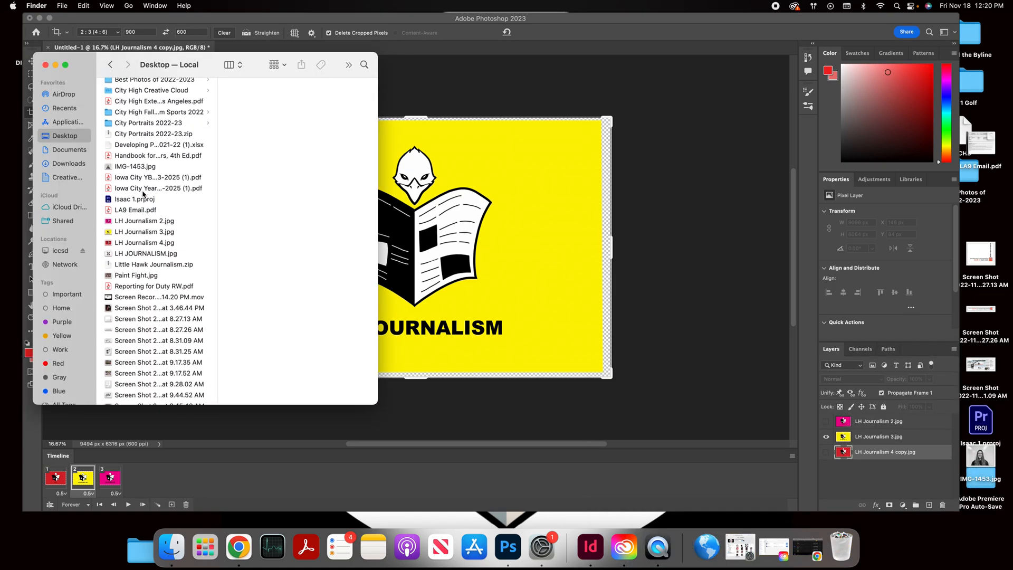
{"action": "scroll", "coordinate": [143, 194], "scroll_direction": "up", "scroll_amount": 10}
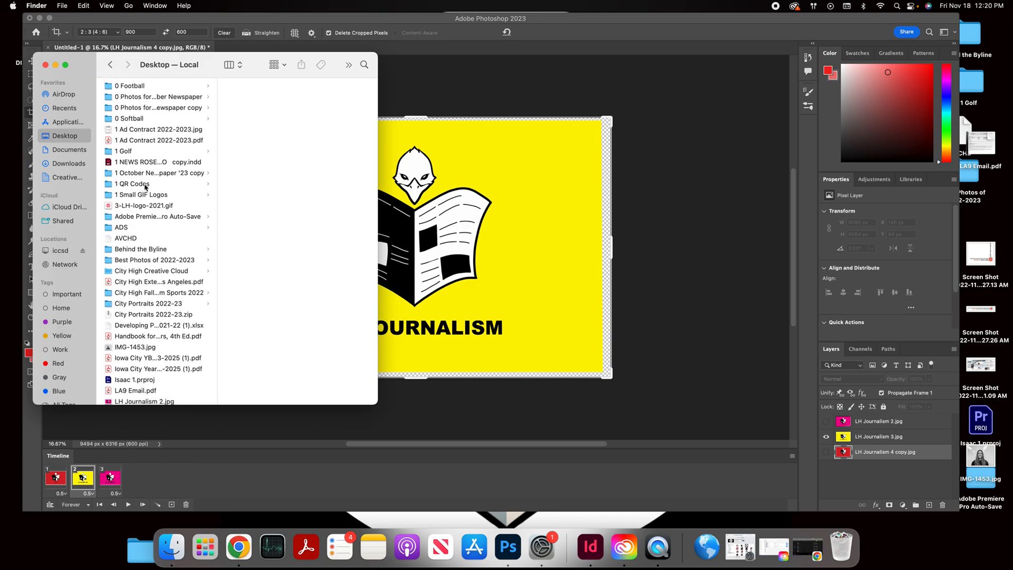
{"action": "left_click", "coordinate": [161, 194]}
{"action": "left_click", "coordinate": [244, 120]}
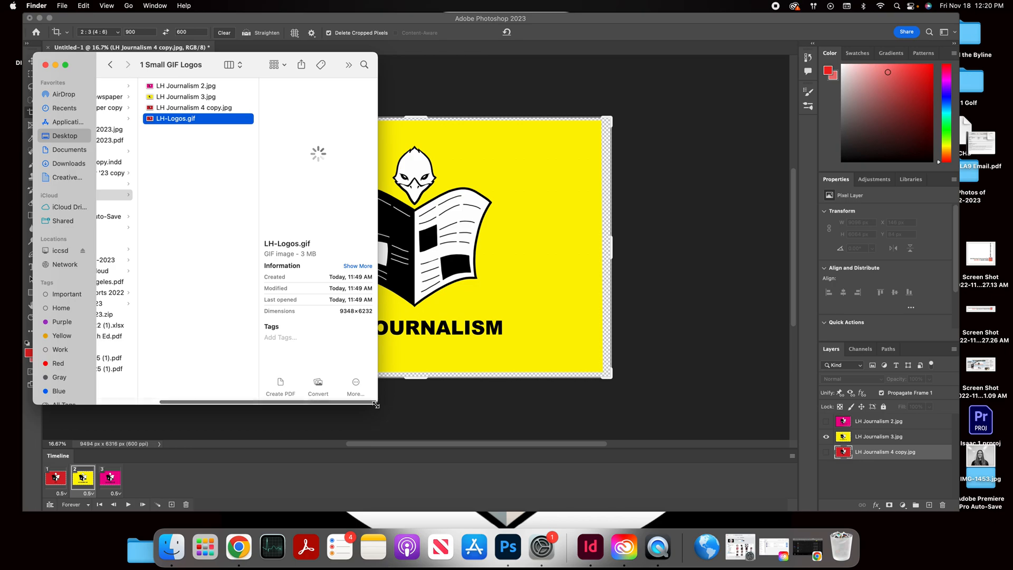
{"action": "left_click_drag", "start_coordinate": [378, 405], "coordinate": [648, 440]}
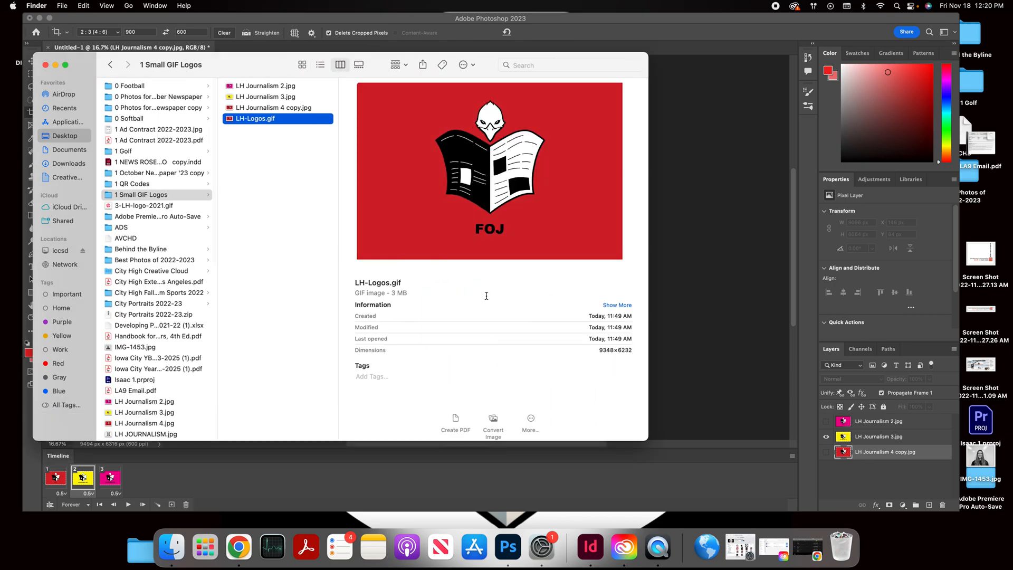